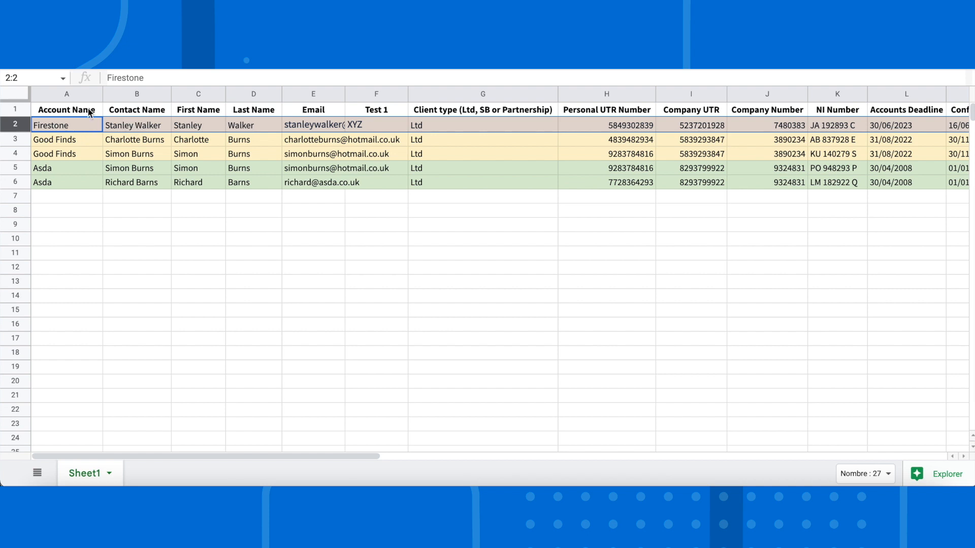
- Examine the Account Name and Contact Name columns and the full Firestone row across the spreadsheet
click(66, 97)
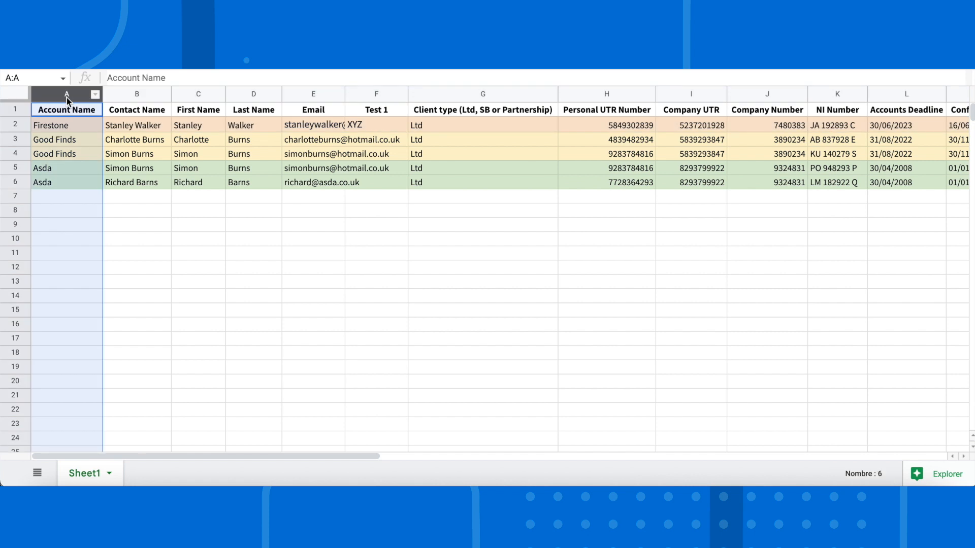
click(143, 94)
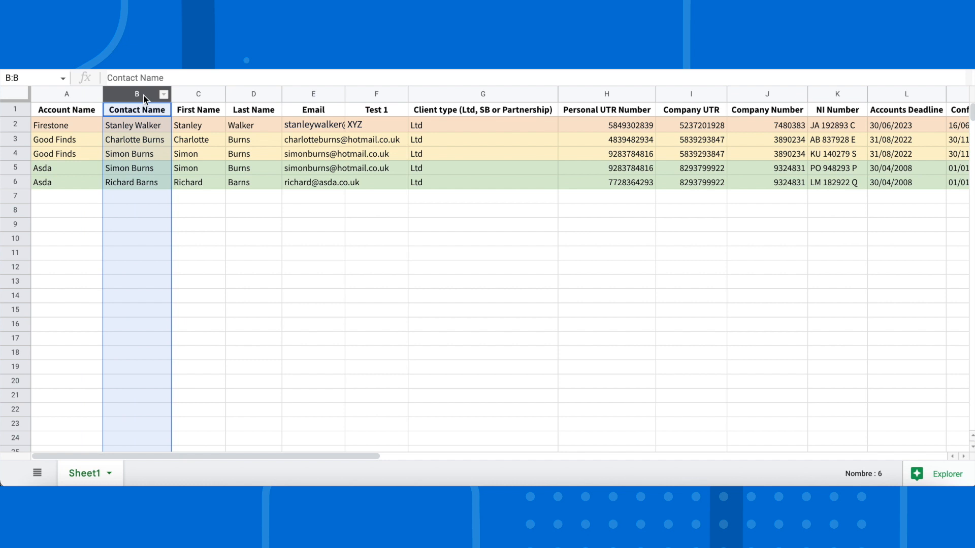
click(16, 124)
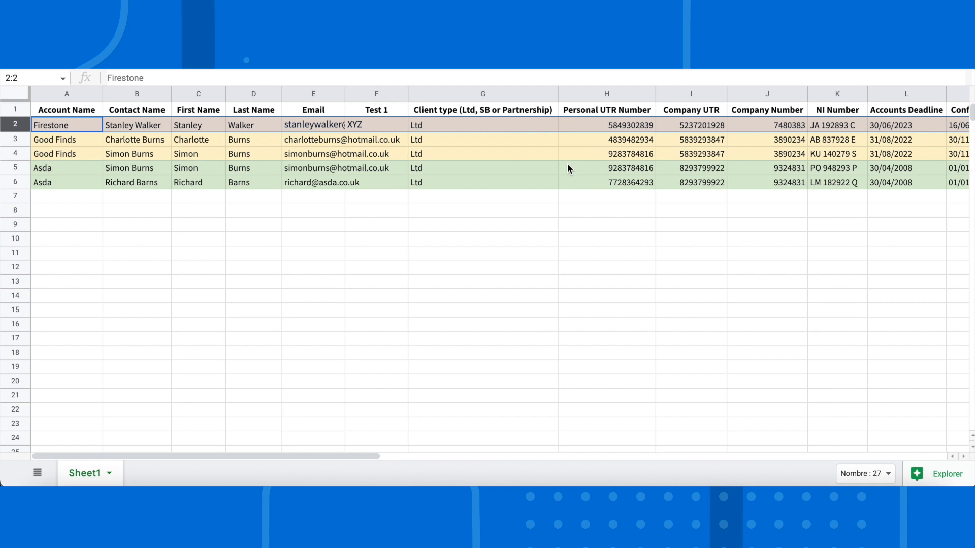
scroll(568, 168, right, 10)
scroll(568, 168, right, 10)
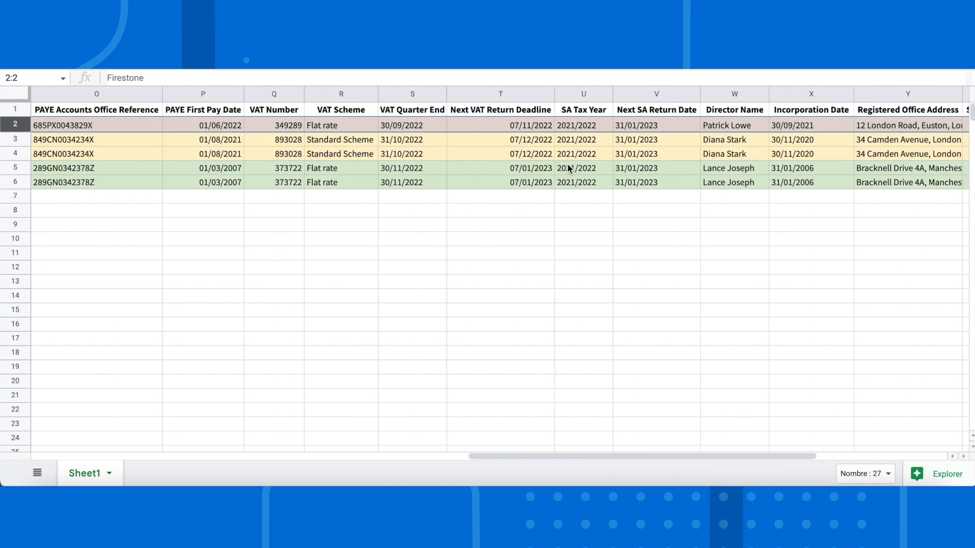
scroll(568, 168, left, 20)
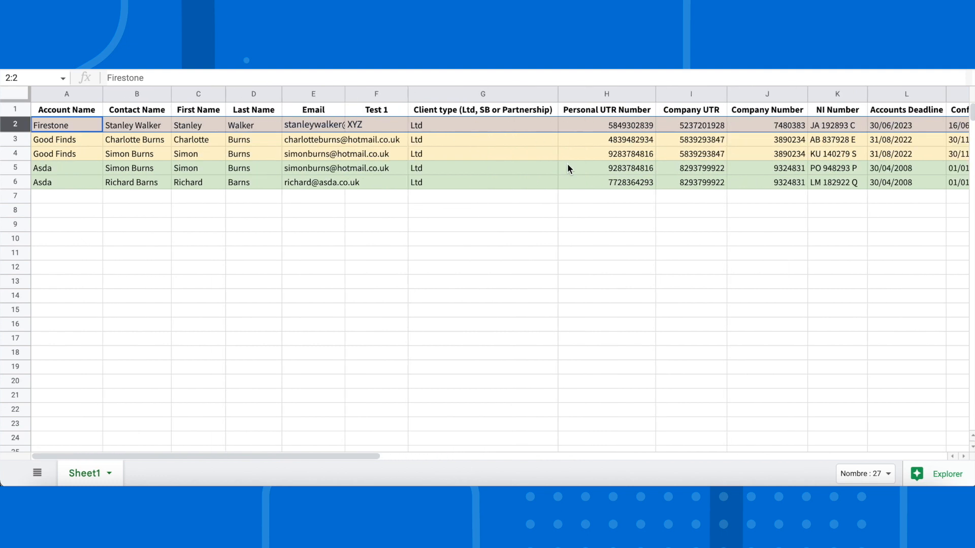
- Compare the account names, contact names and Personal UTR Numbers of the two Good Finds rows
click(81, 137)
click(84, 149)
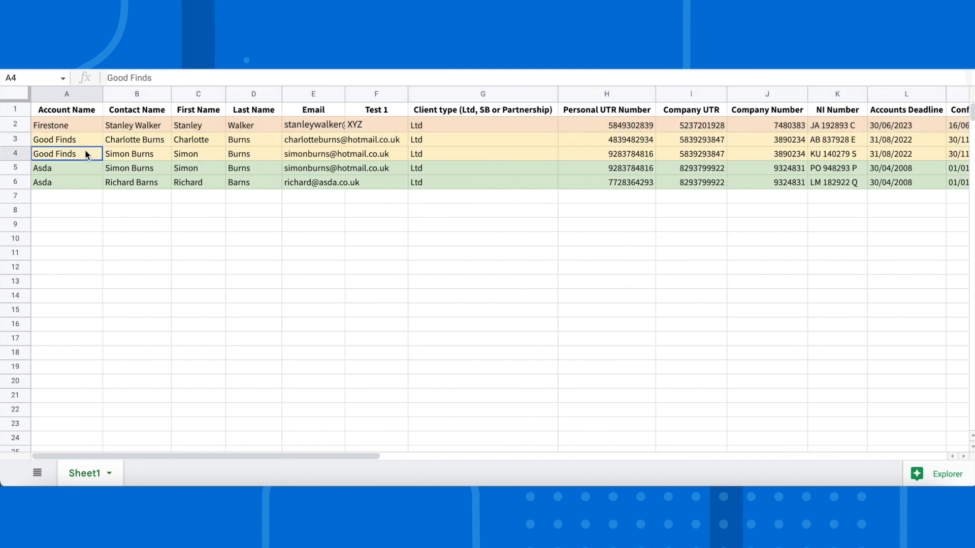
click(116, 141)
click(117, 159)
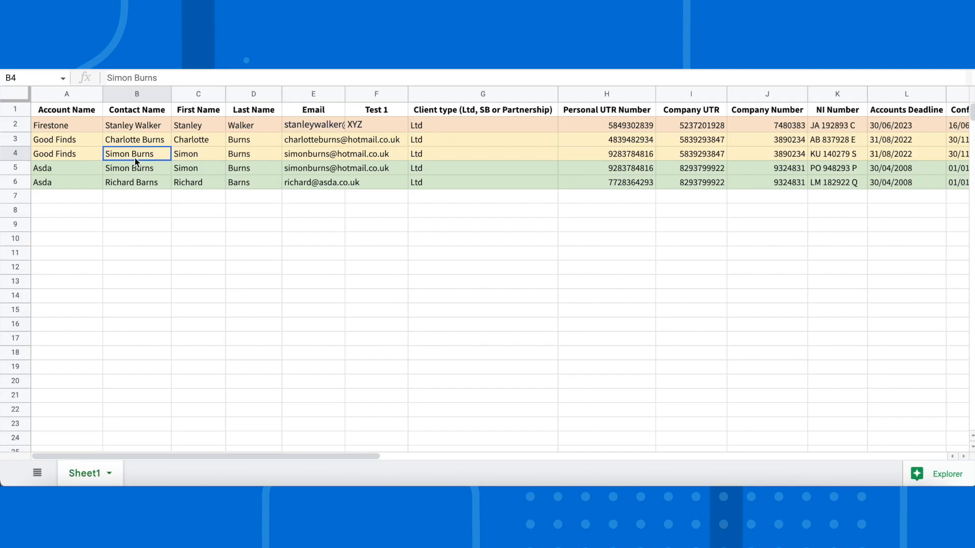
click(83, 141)
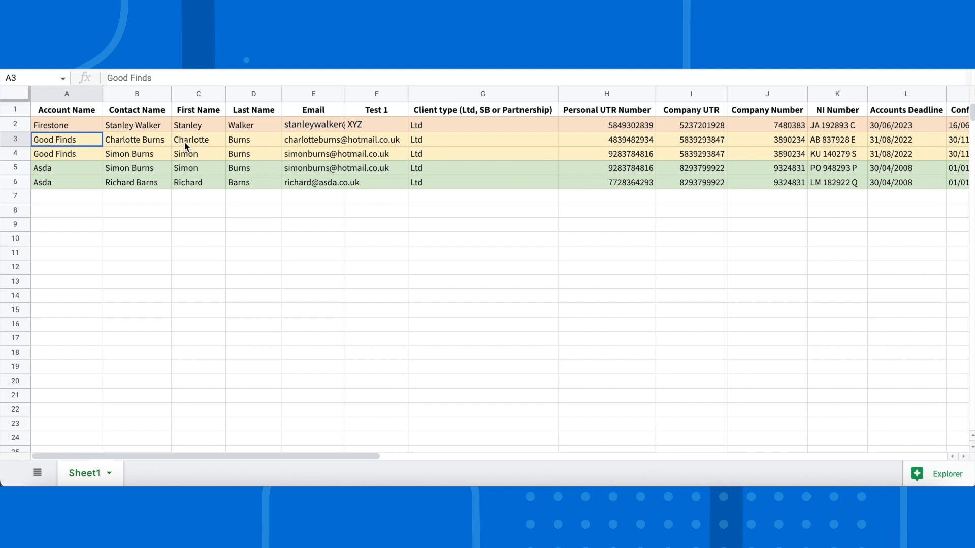
click(86, 153)
click(86, 137)
click(89, 155)
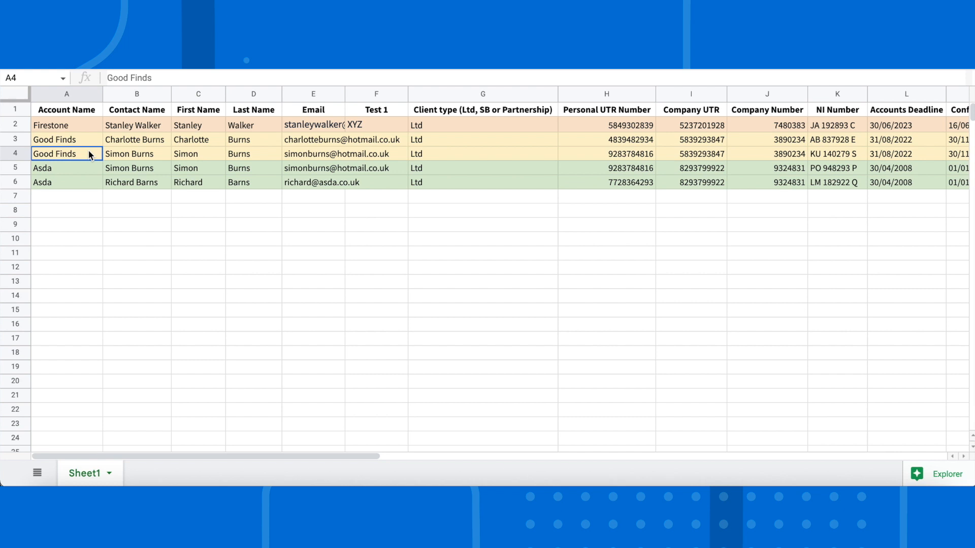
scroll(374, 168, right, 3)
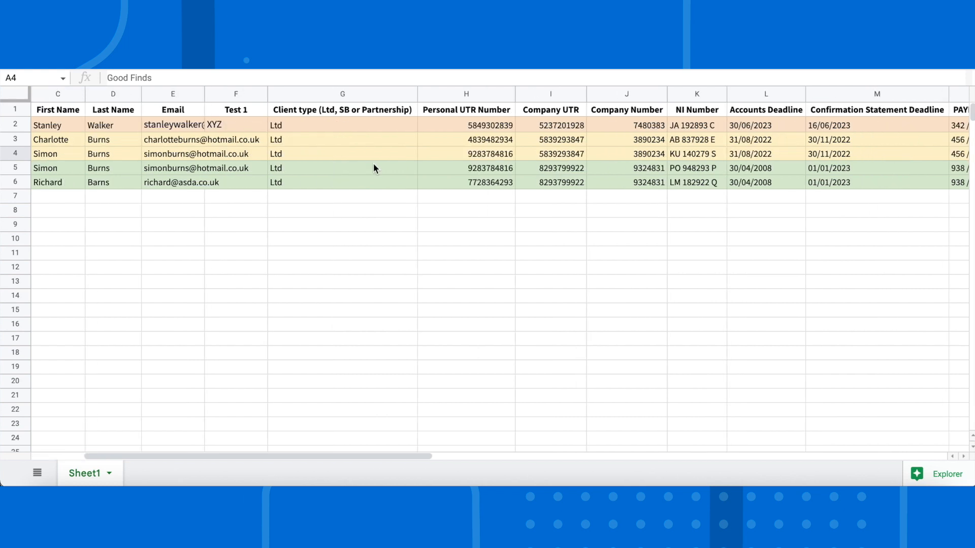
click(471, 144)
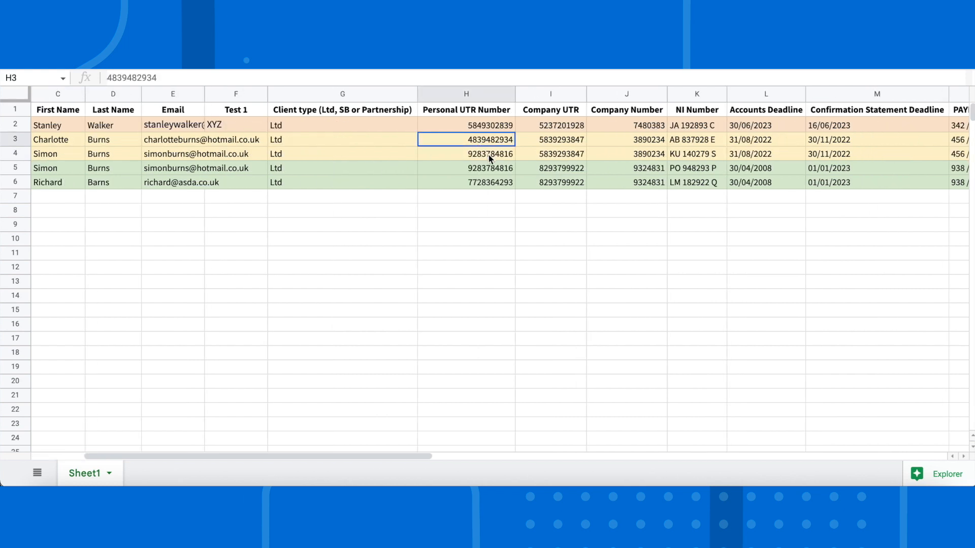
click(489, 155)
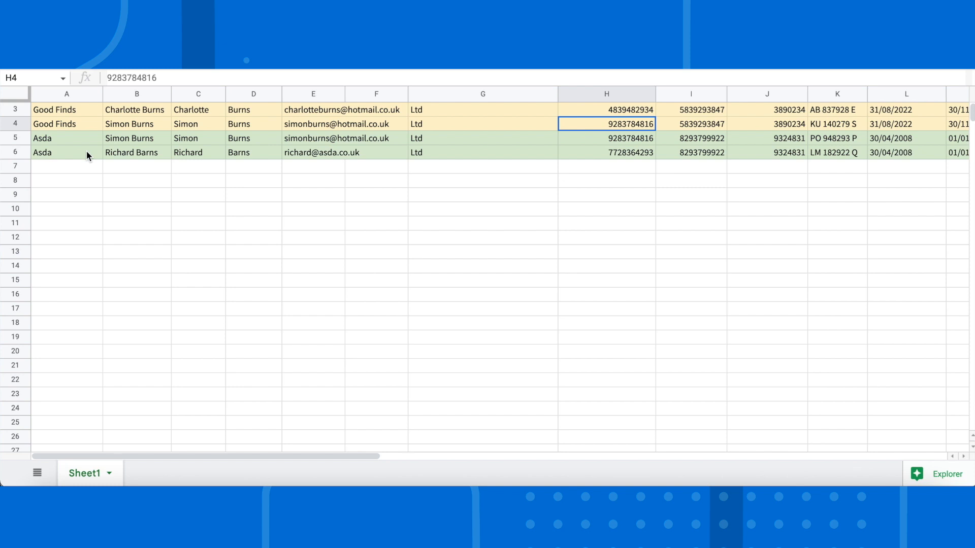
scroll(86, 150, up, 1)
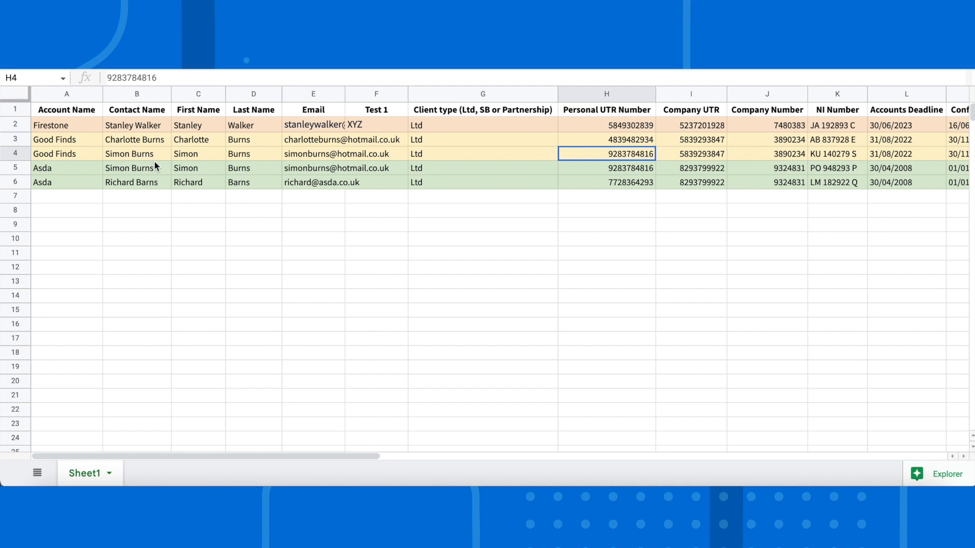
key(Down)
key(Right)
key(Right)
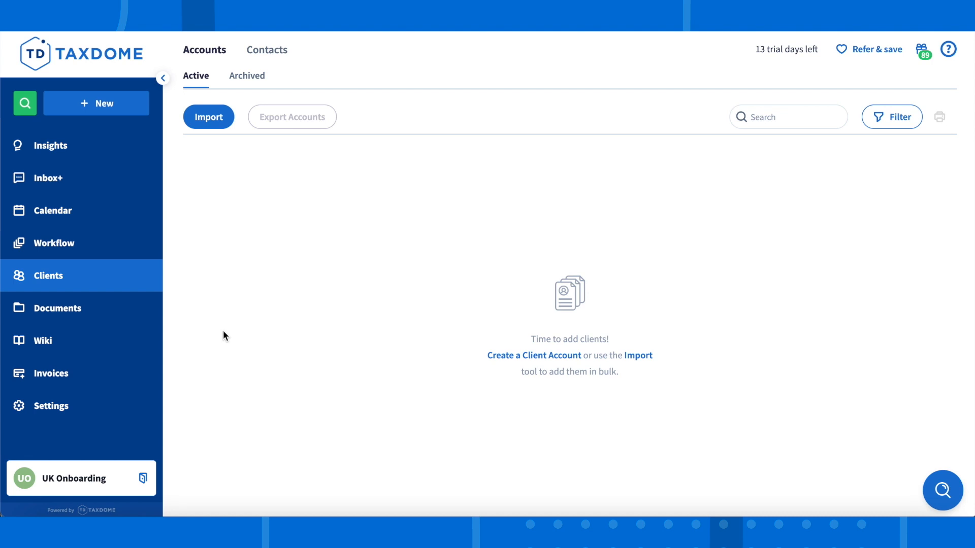
- Start an account import in TaxDome and map the Client type (Ltd, SB or Partnership) column to the Client Type account field
click(204, 118)
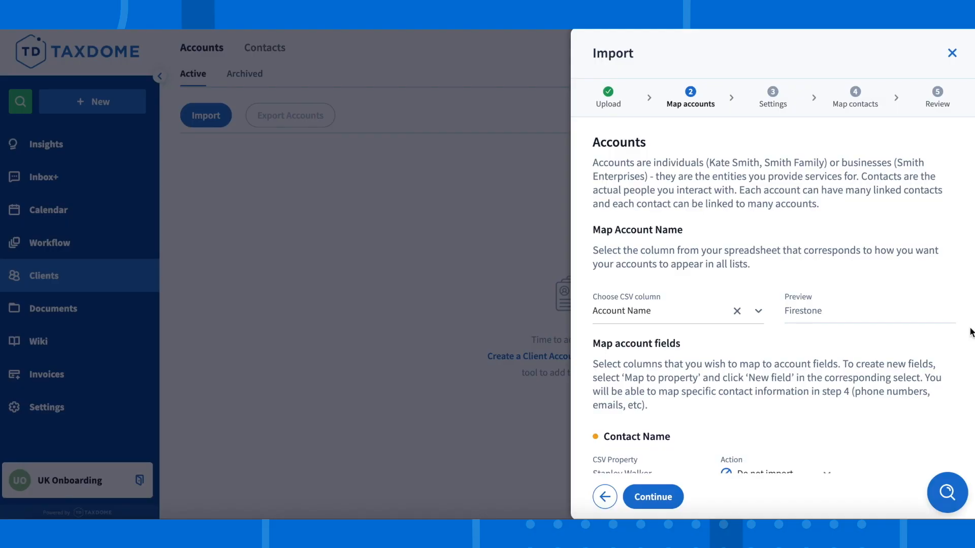
scroll(971, 333, down, 3)
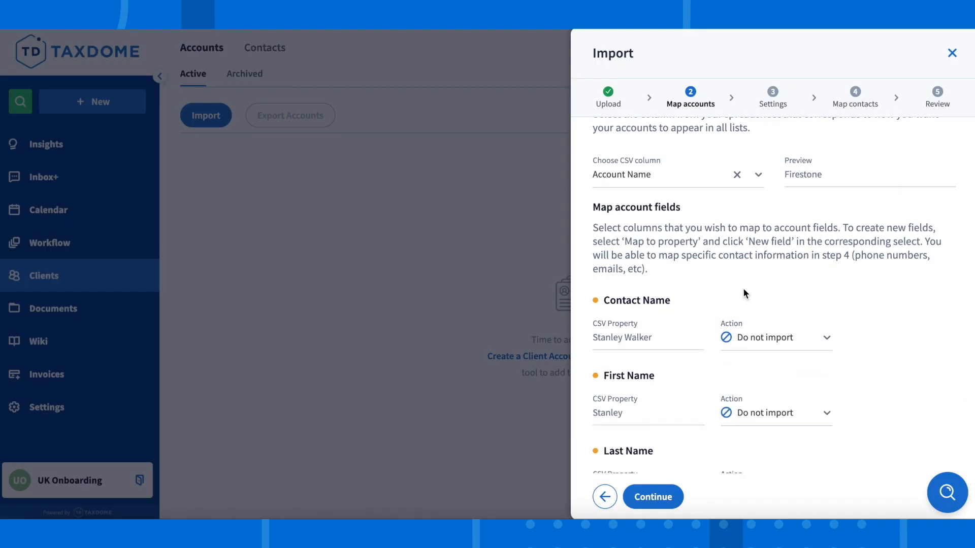
mouse_move(609, 305)
scroll(945, 333, down, 3)
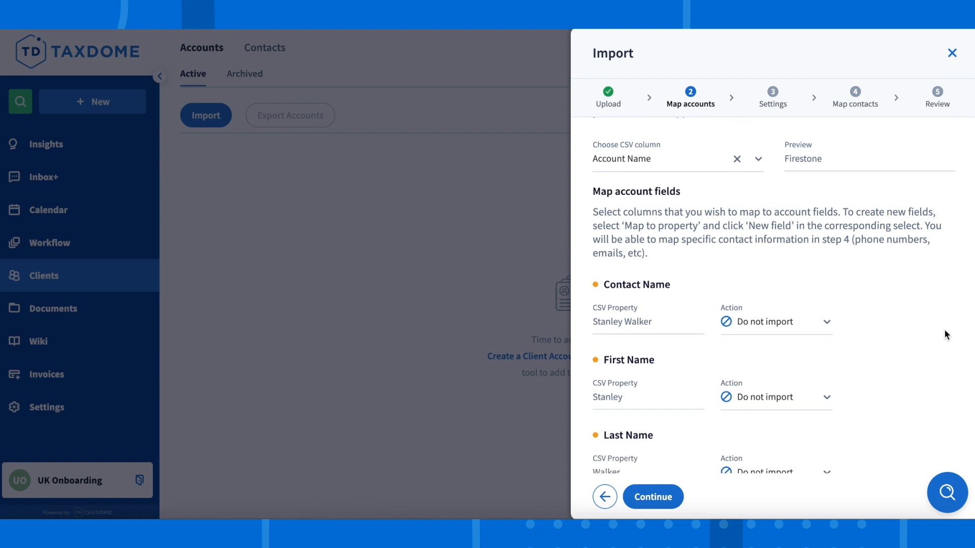
scroll(945, 335, down, 7)
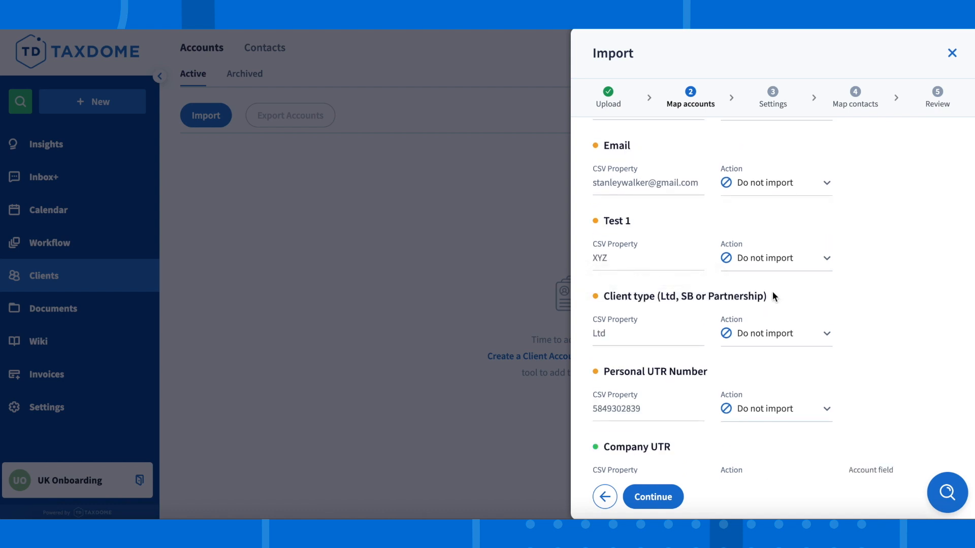
click(800, 333)
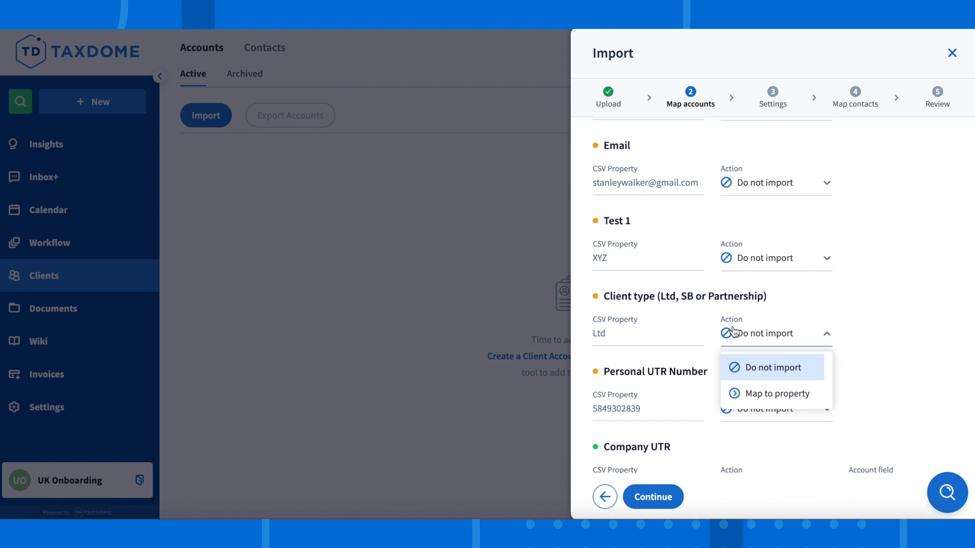
click(798, 393)
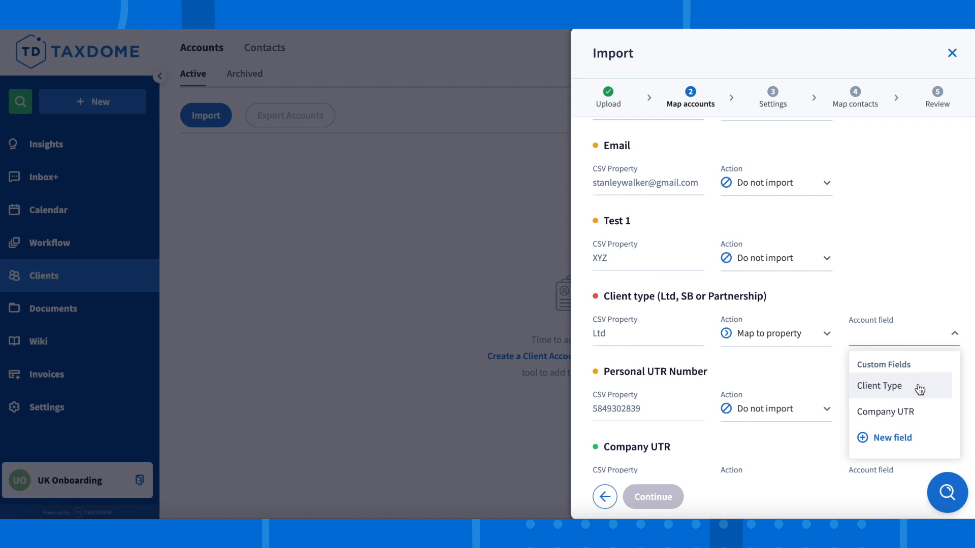
click(920, 390)
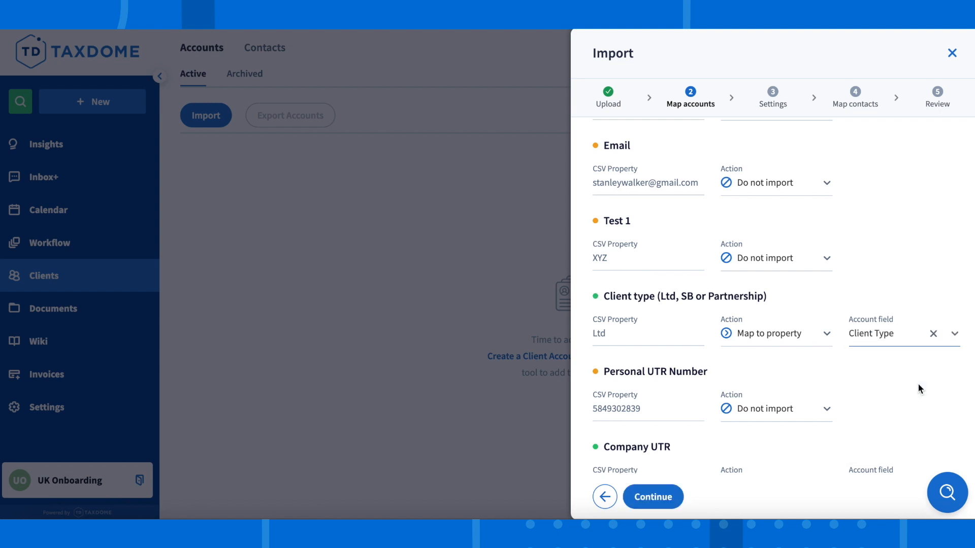
- Map the Company Number column to a new text account field named Company Number and accept the account mapping
scroll(918, 383, down, 3)
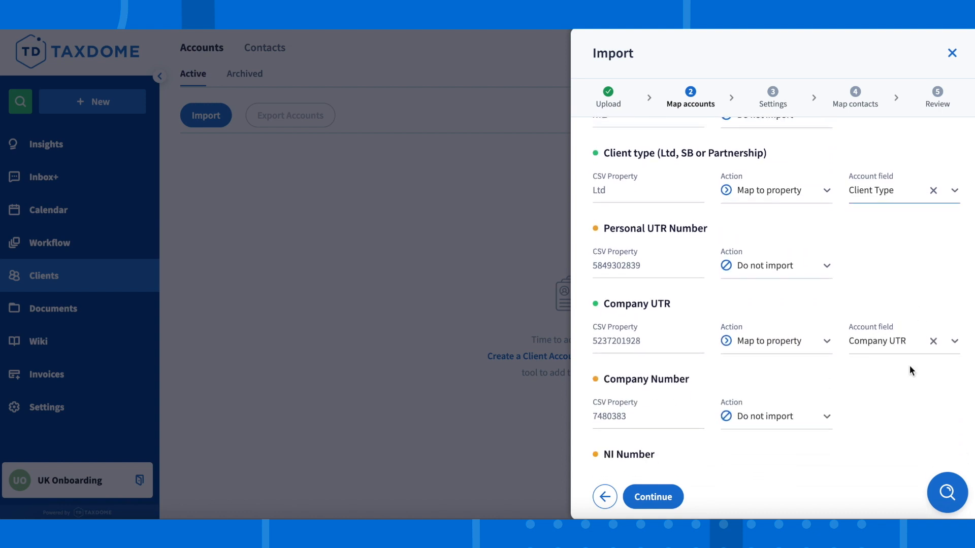
click(807, 417)
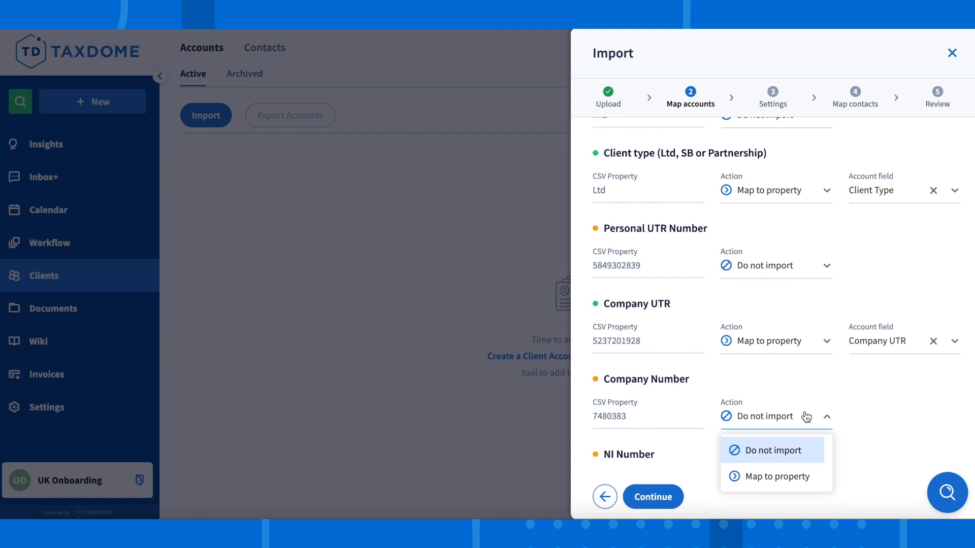
click(796, 474)
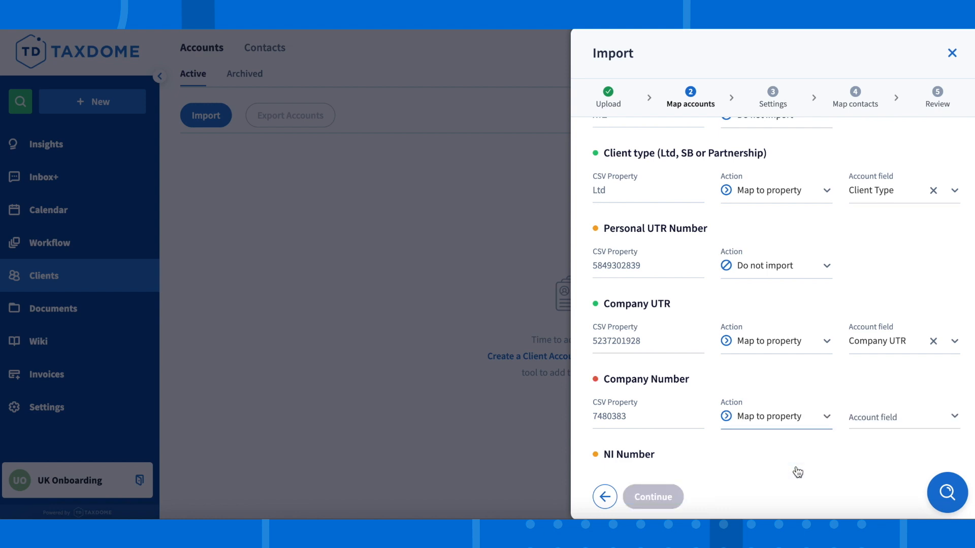
click(910, 415)
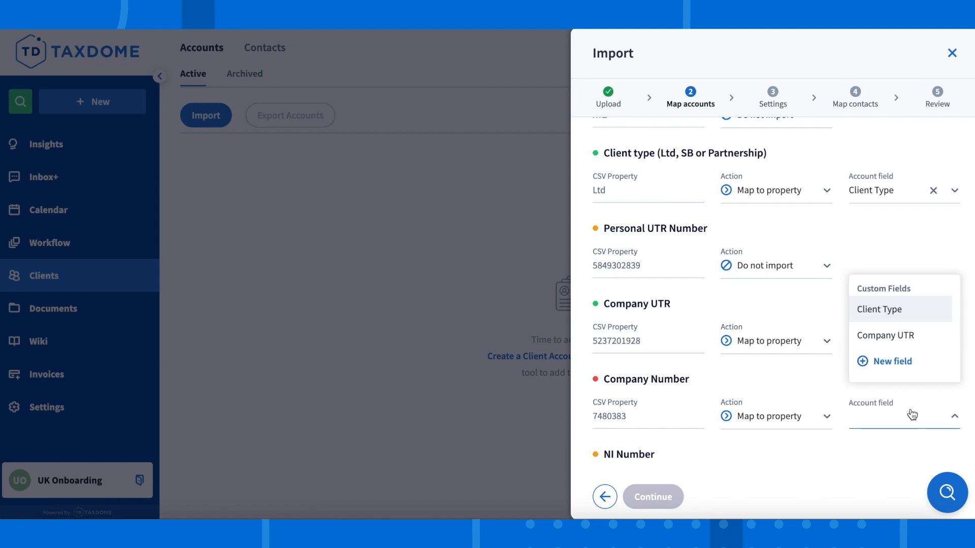
click(934, 360)
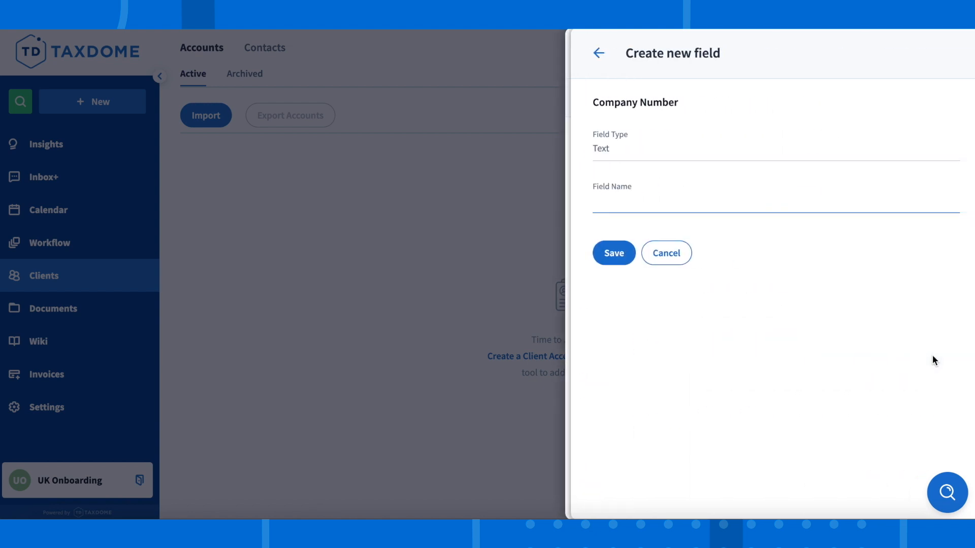
text(Company Number)
click(625, 256)
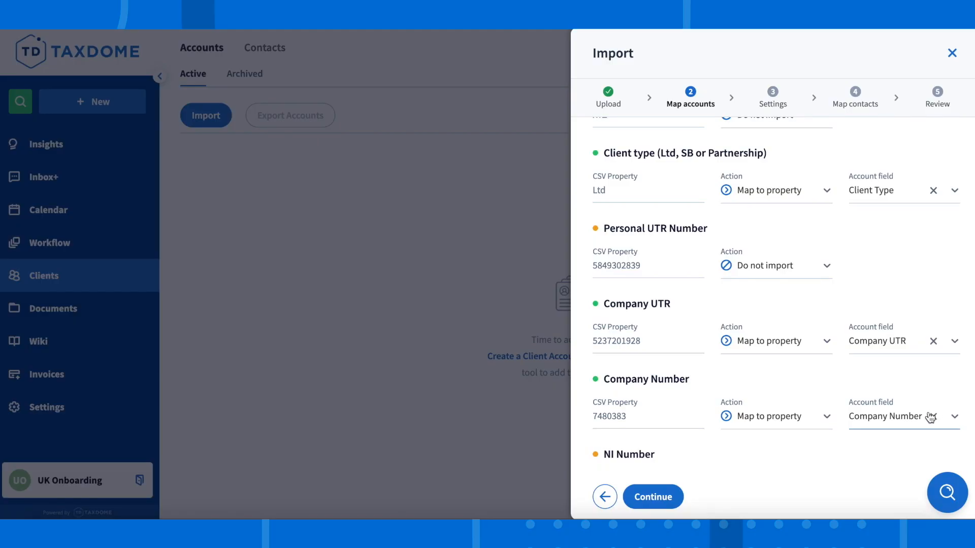
click(669, 495)
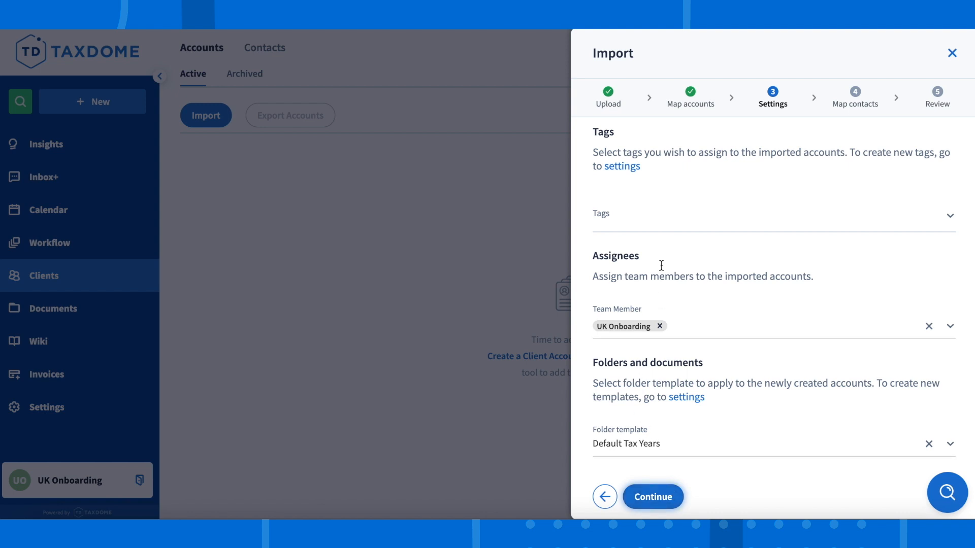
- Assign the Limited Company tag to the imported accounts
click(683, 210)
click(695, 246)
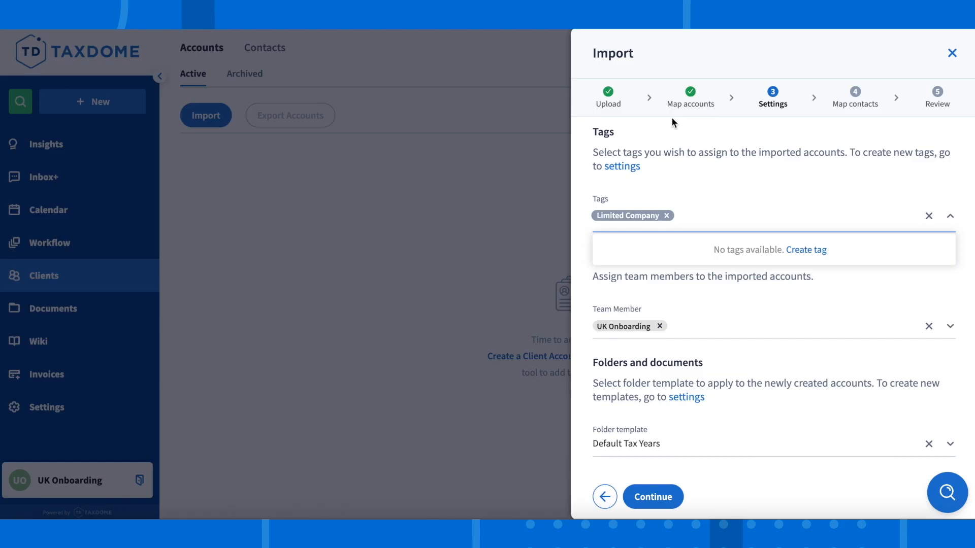
click(855, 315)
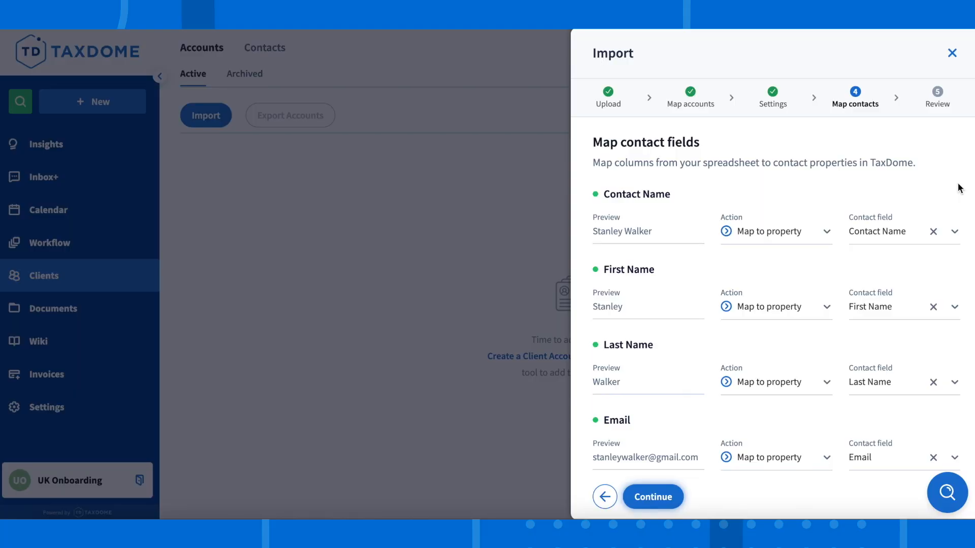
- Review the account samples, contact samples and new custom fields, and start the import
scroll(959, 188, down, 3)
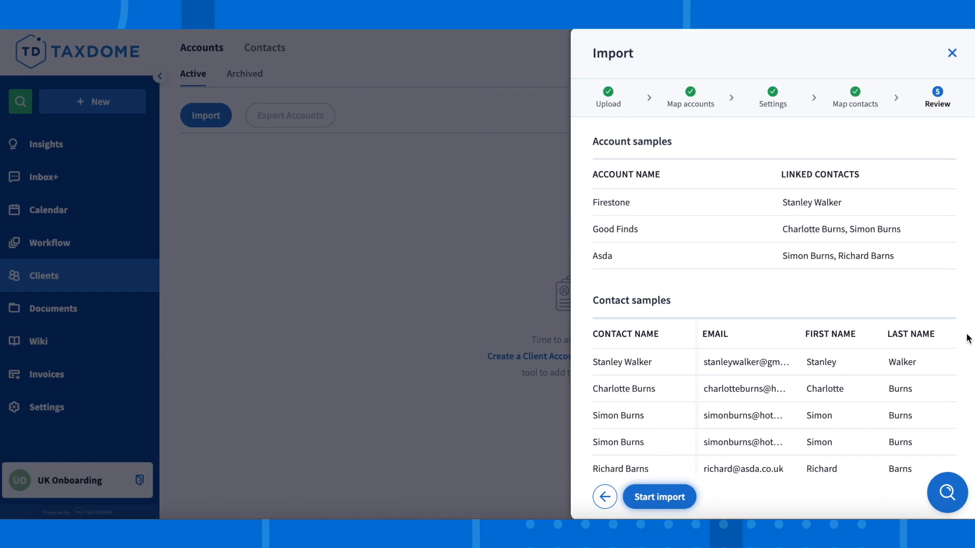
scroll(967, 337, down, 3)
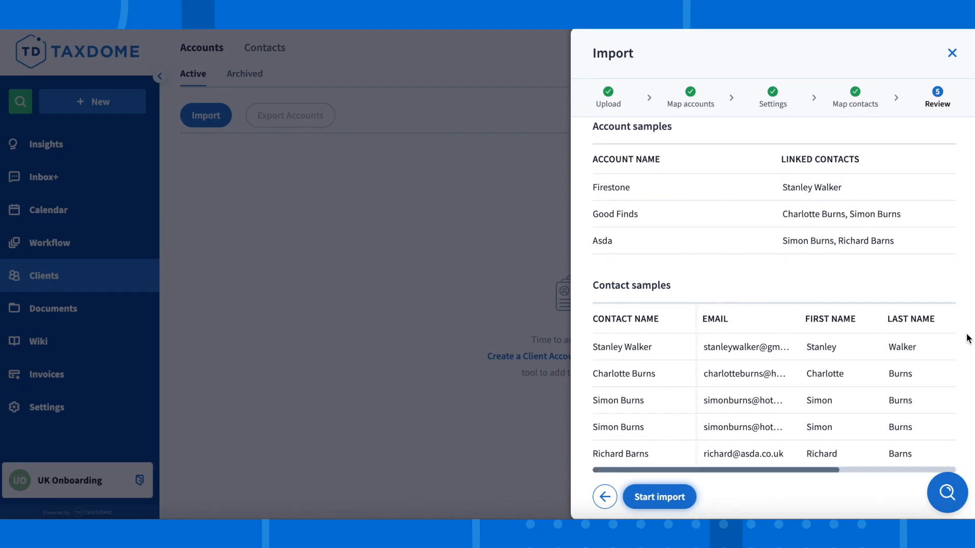
scroll(967, 337, down, 1)
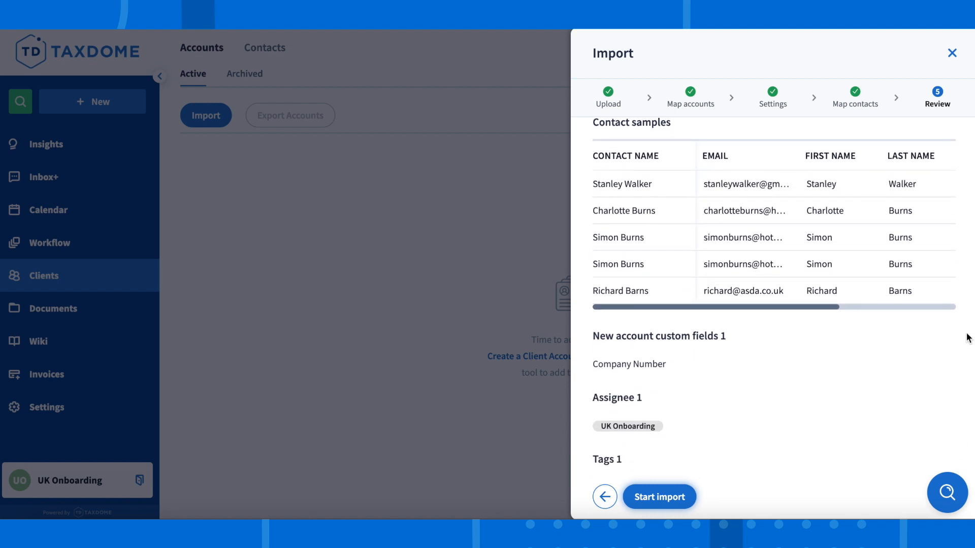
click(671, 495)
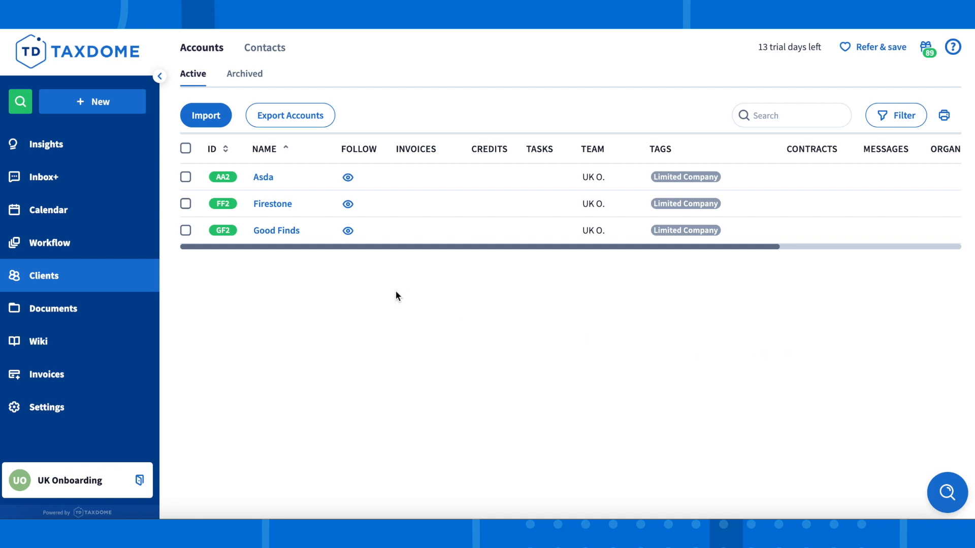
- Open the Asda account's info and check its Client Type, Company UTR and Company Number in the account editing form without changing them
click(264, 180)
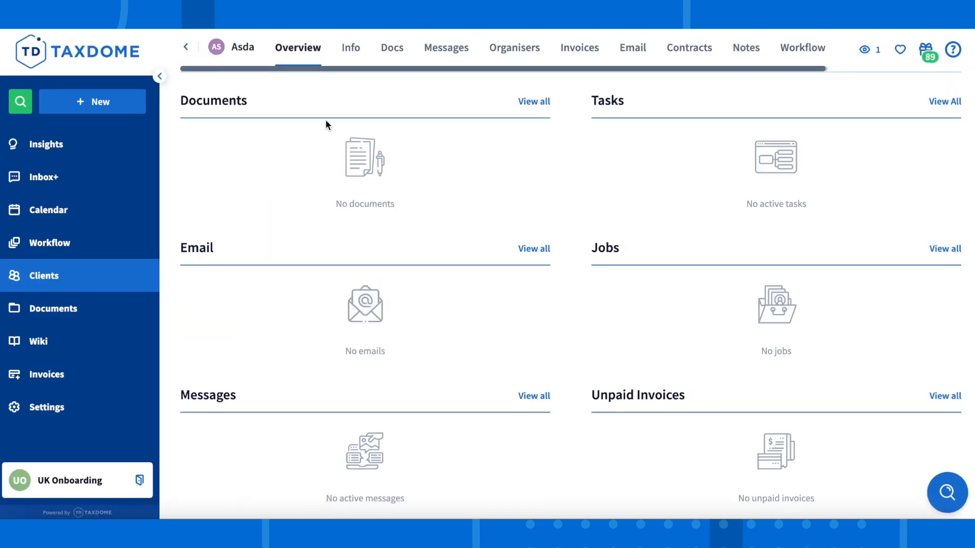
click(350, 60)
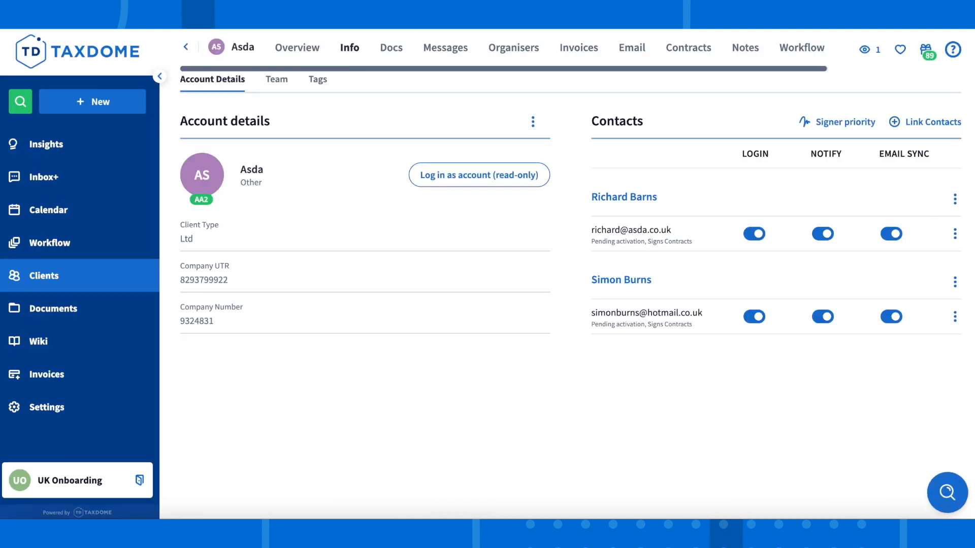
click(532, 121)
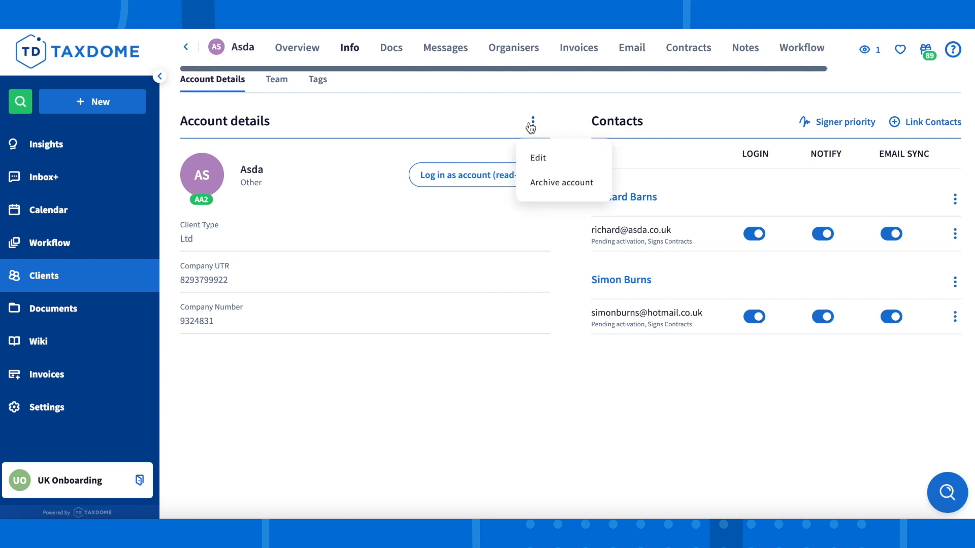
click(541, 154)
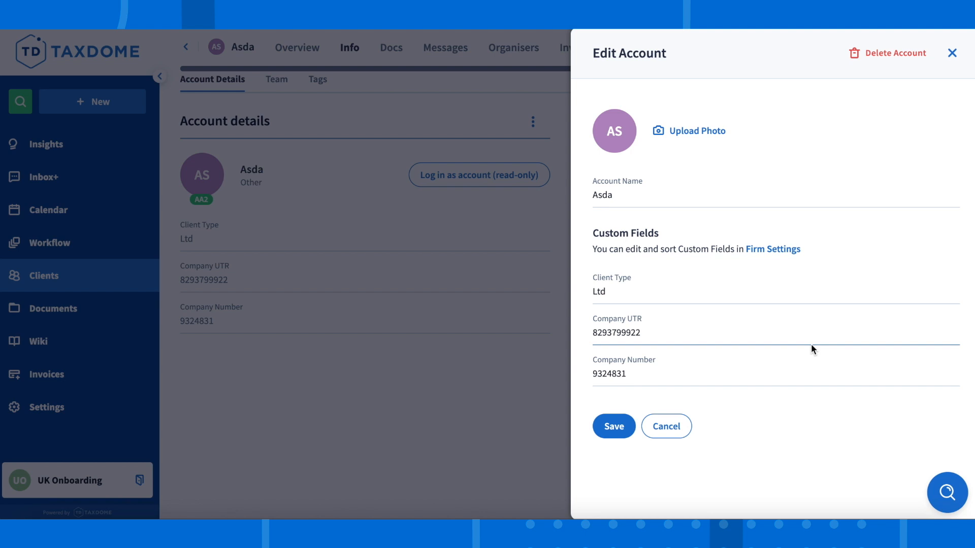
click(548, 436)
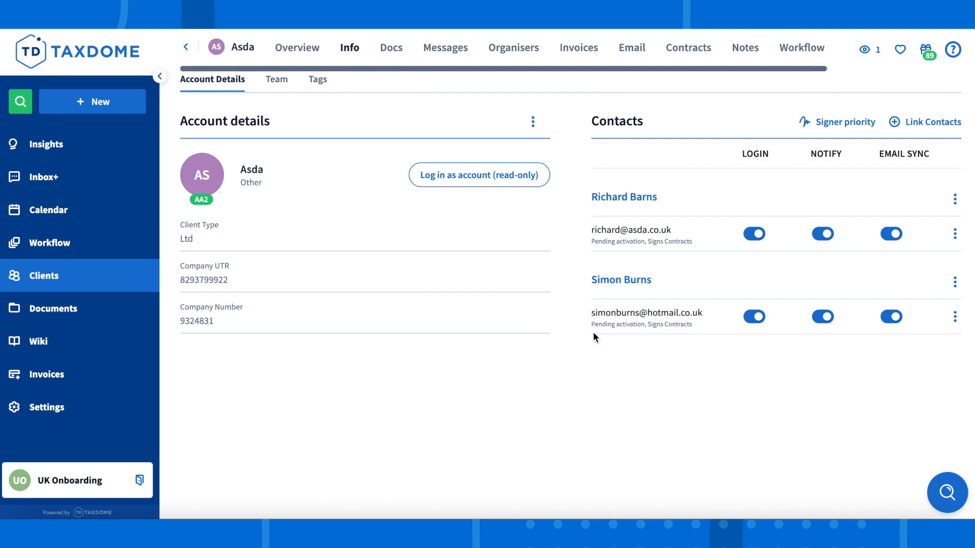
- Open the second contact linked to the Asda account and look through its contact fields
click(616, 282)
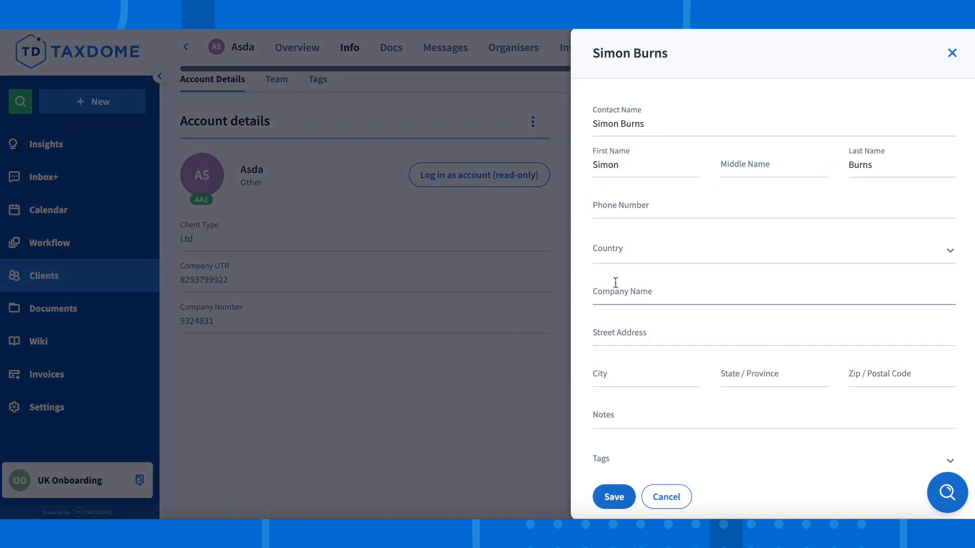
scroll(615, 283, down, 4)
scroll(615, 282, up, 4)
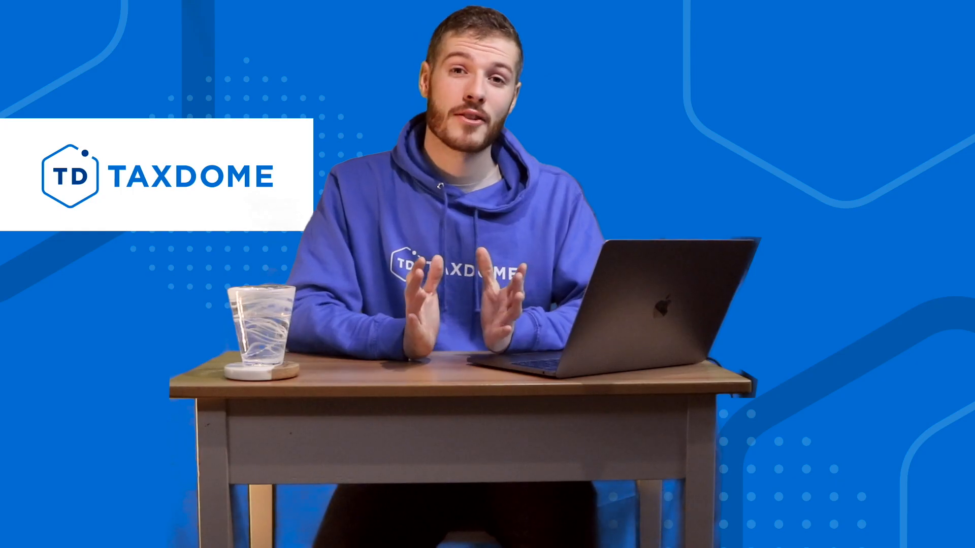